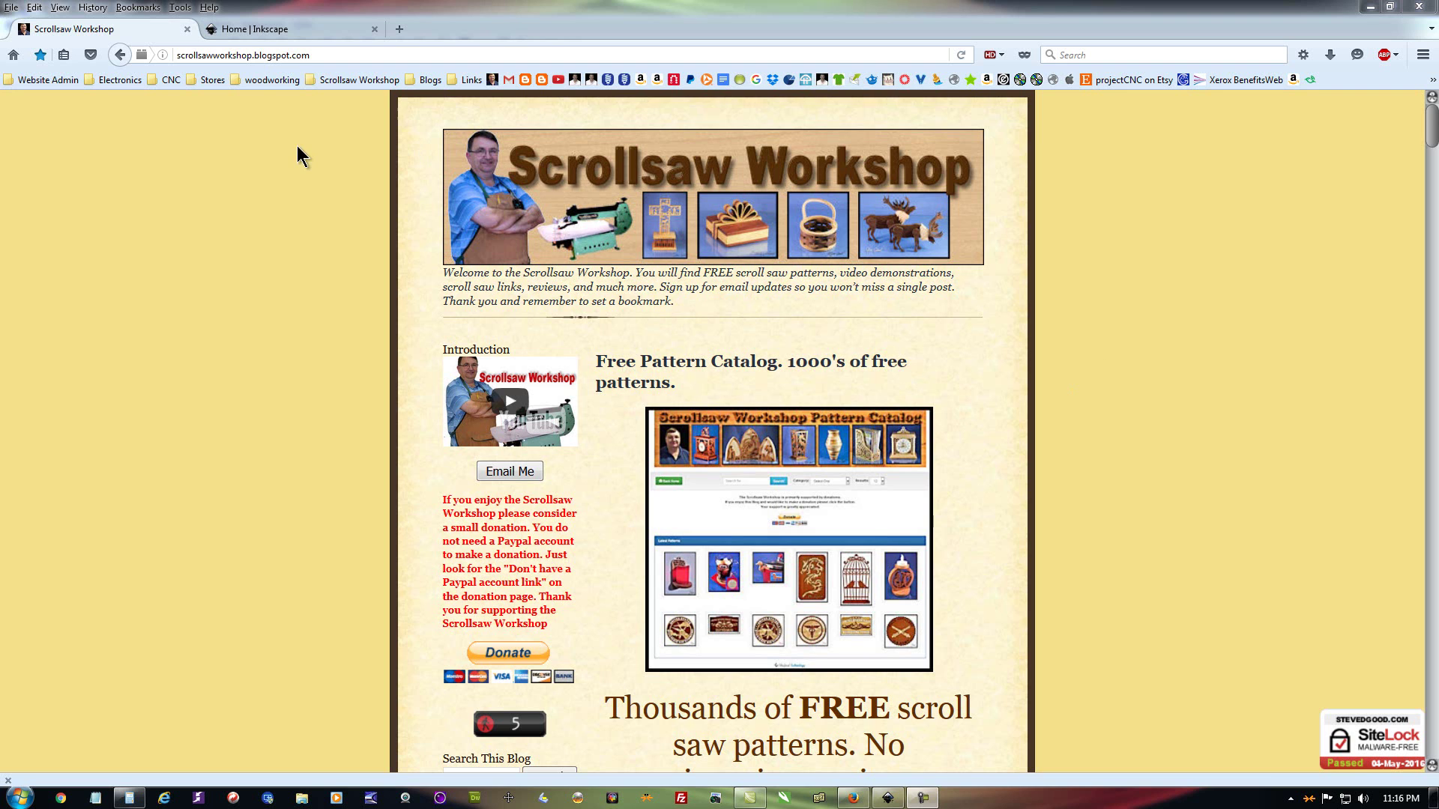
# Switch Firefox to the 'Home | Inkscape' tab showing inkscape.org
pyautogui.click(276, 31)
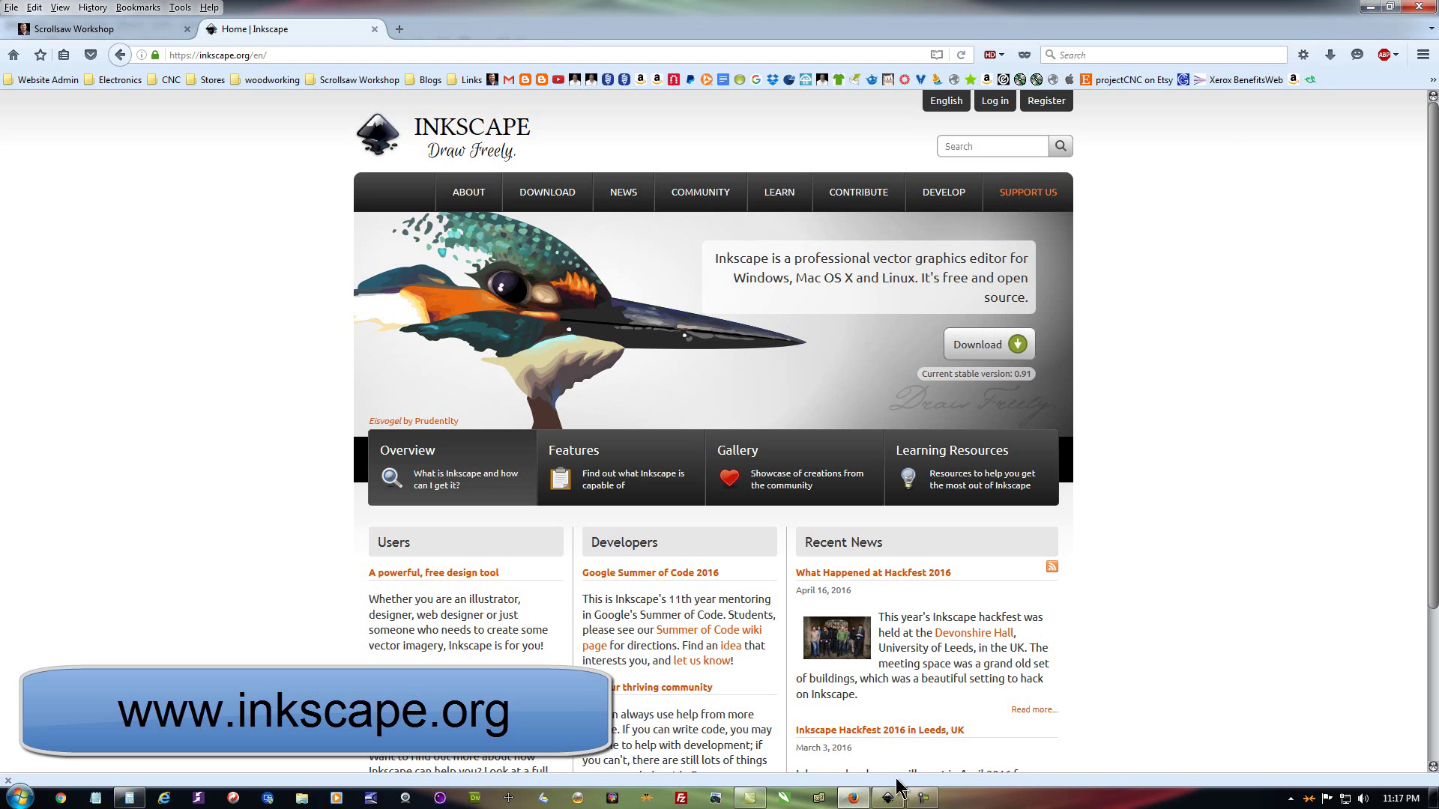
# Go to the Inkscape icon on the Windows taskbar to reach the New document 1 window
pyautogui.moveTo(895, 800)
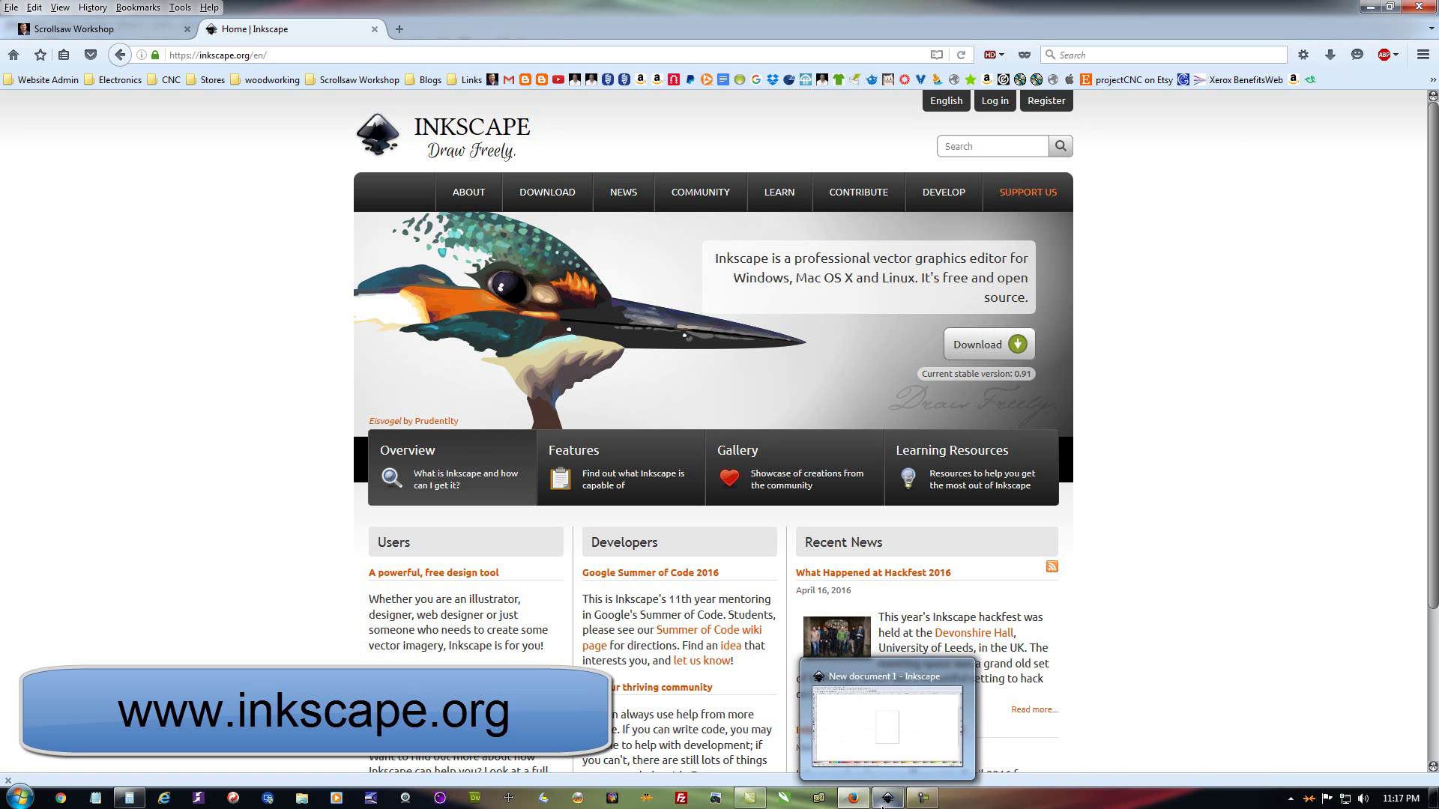
# Bring Inkscape's New document 1 to the front and zoom to fit the page
pyautogui.click(883, 801)
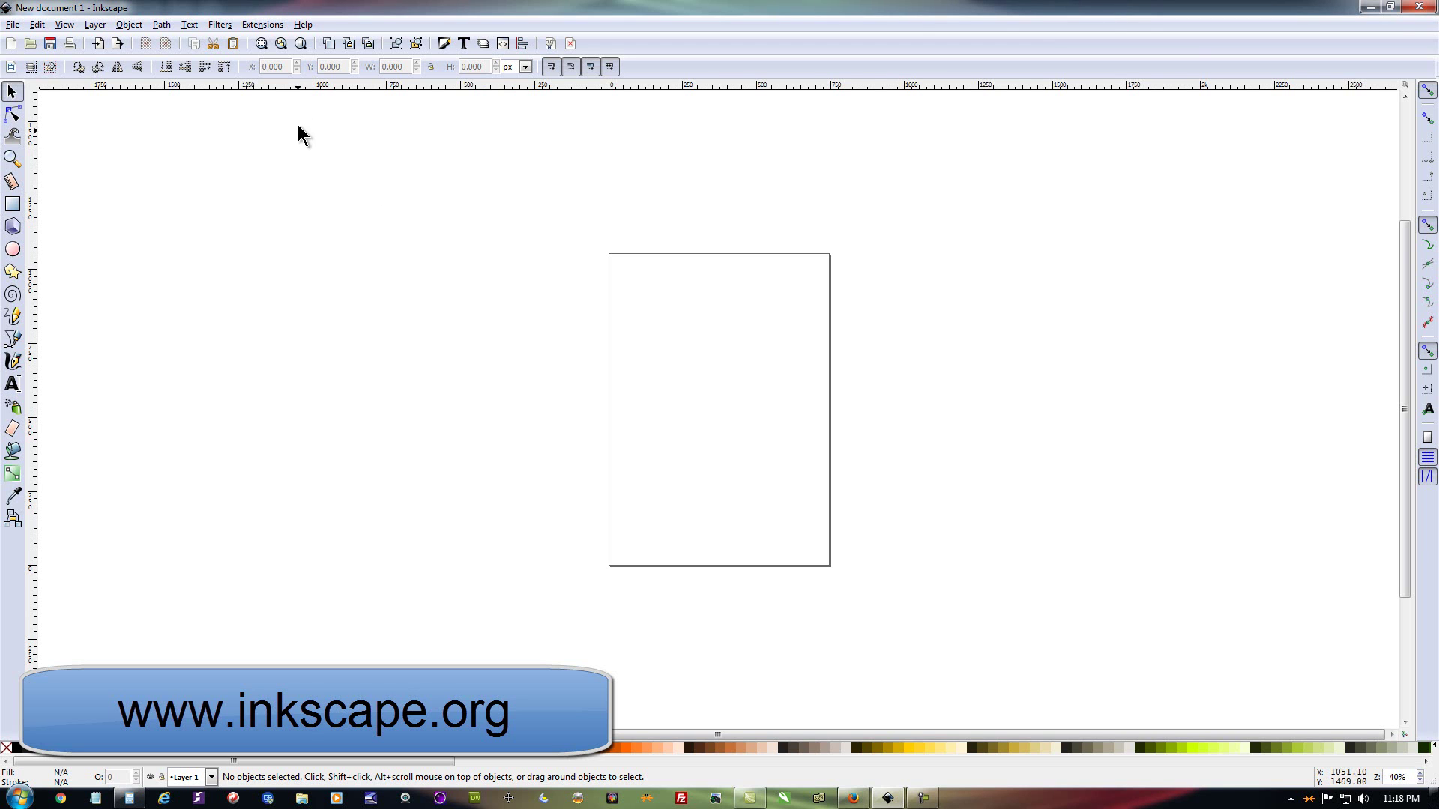
pyautogui.click(302, 42)
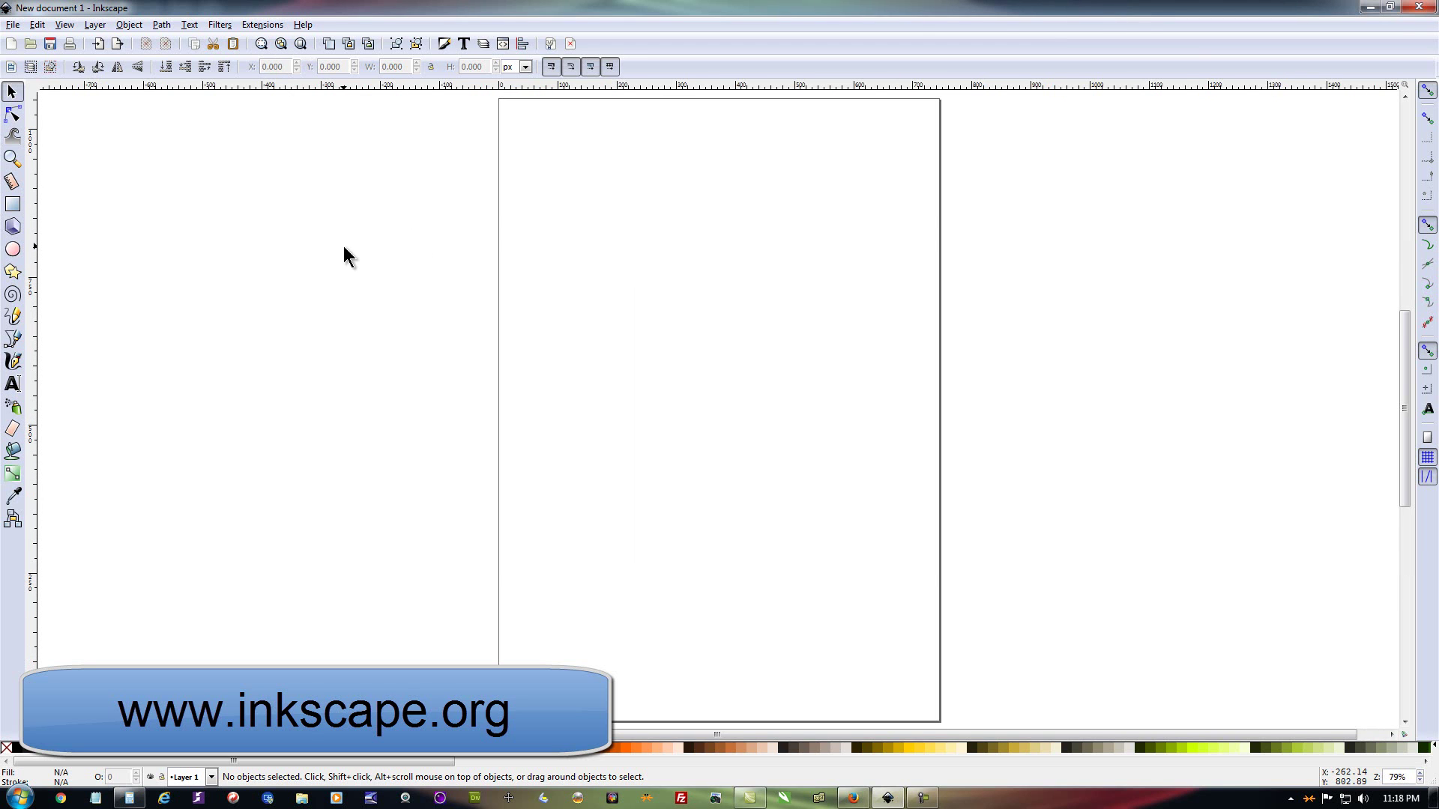
# Import 2x4.pdf from the pdf files folder via File > Import
pyautogui.click(13, 25)
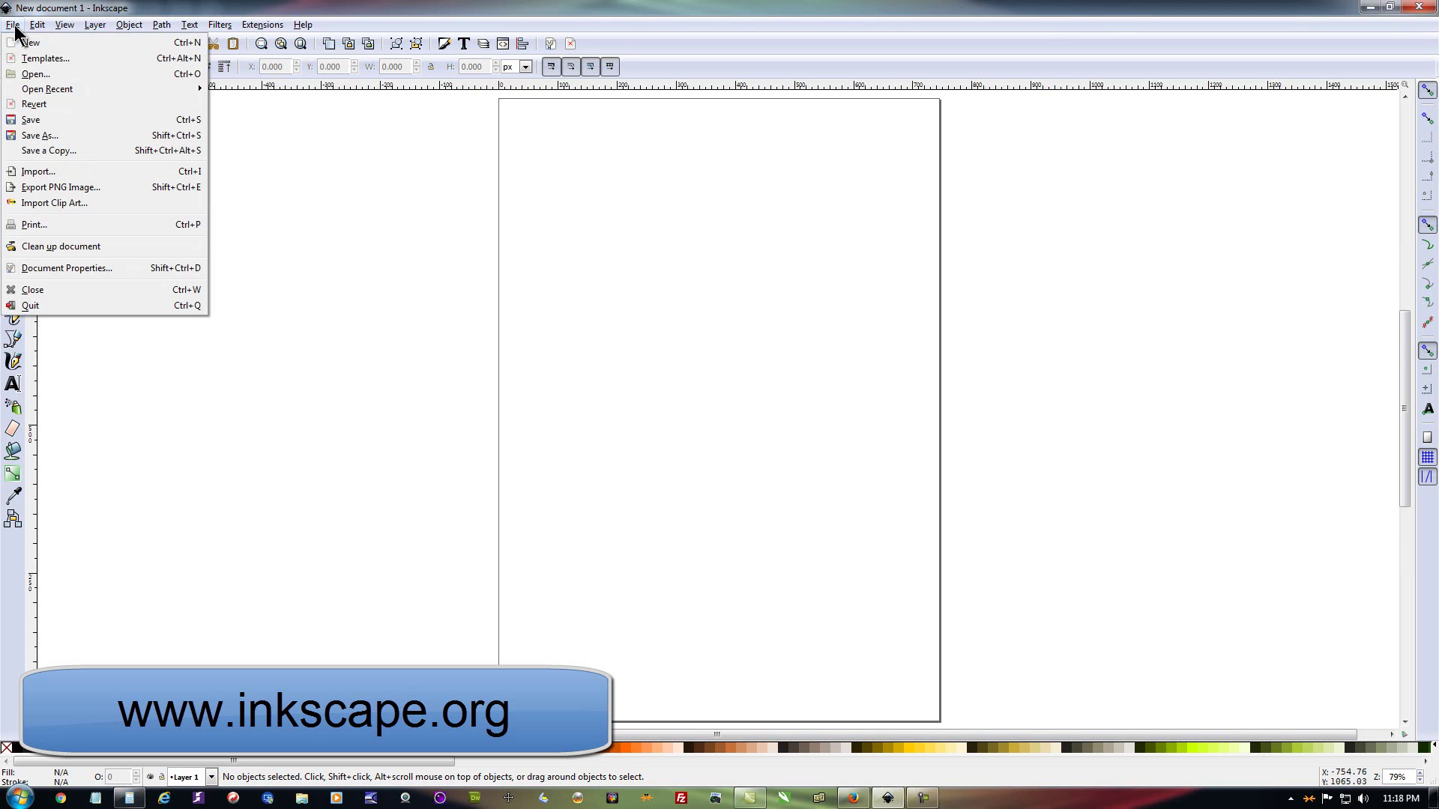
pyautogui.click(56, 172)
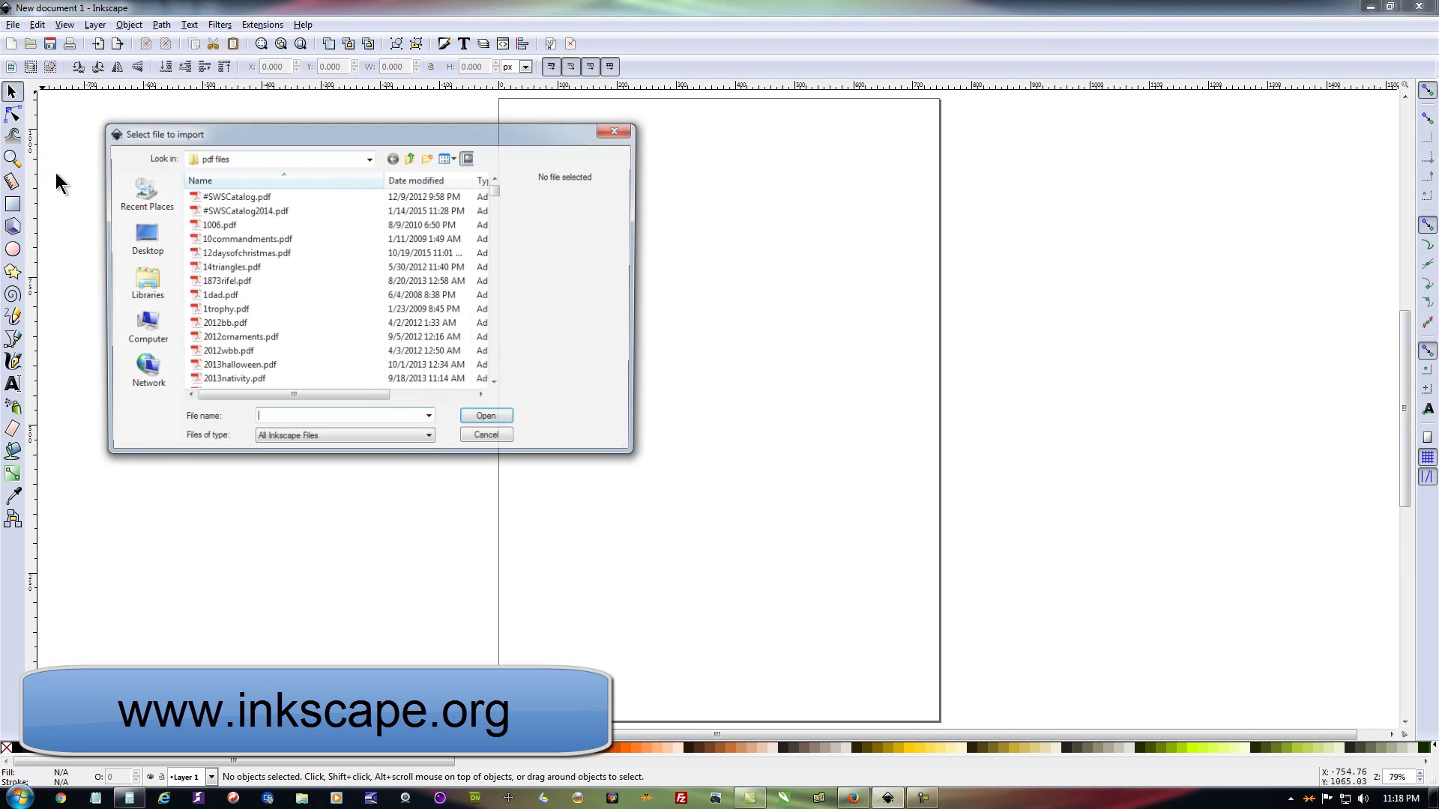
pyautogui.scroll(-8, 495, 218)
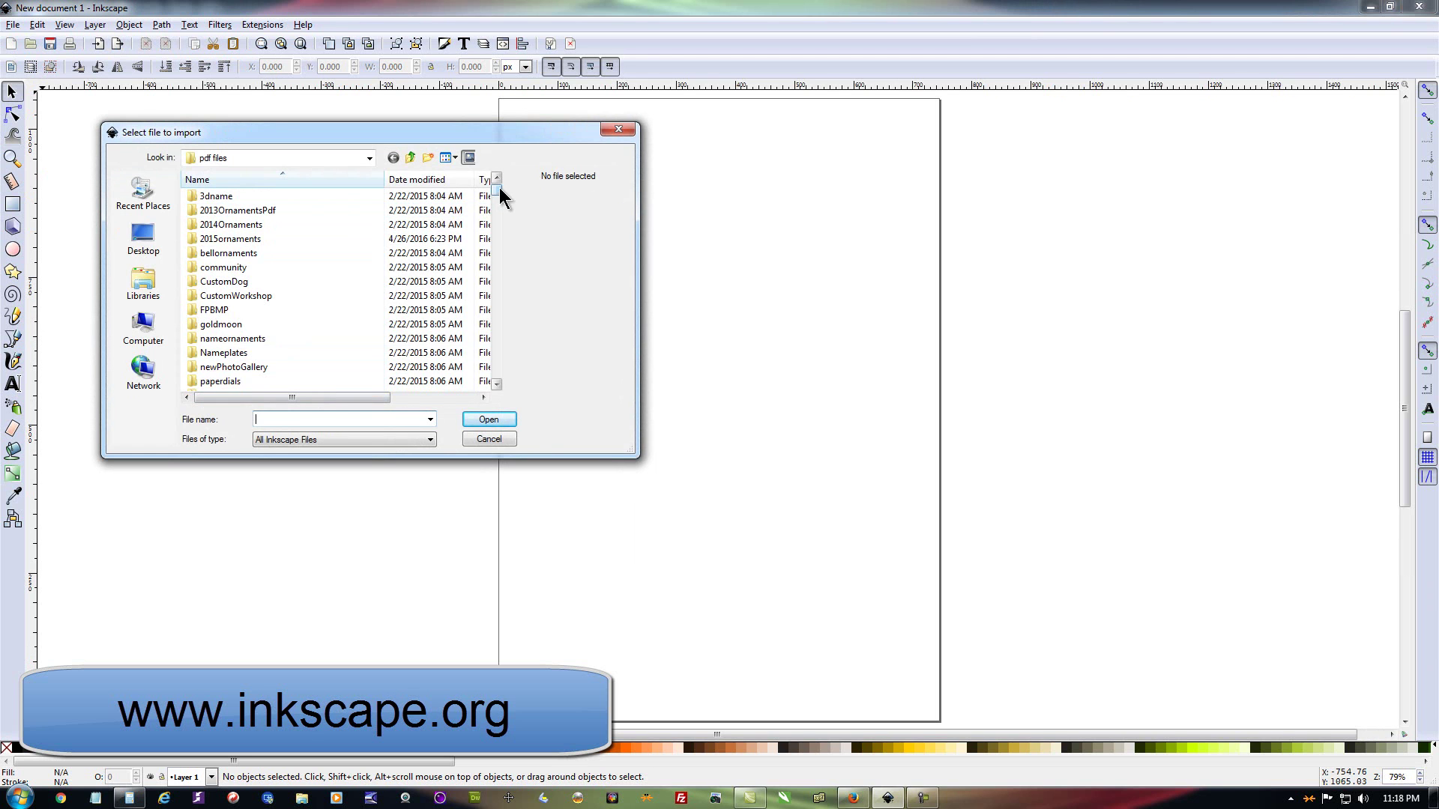
pyautogui.scroll(-5, 501, 201)
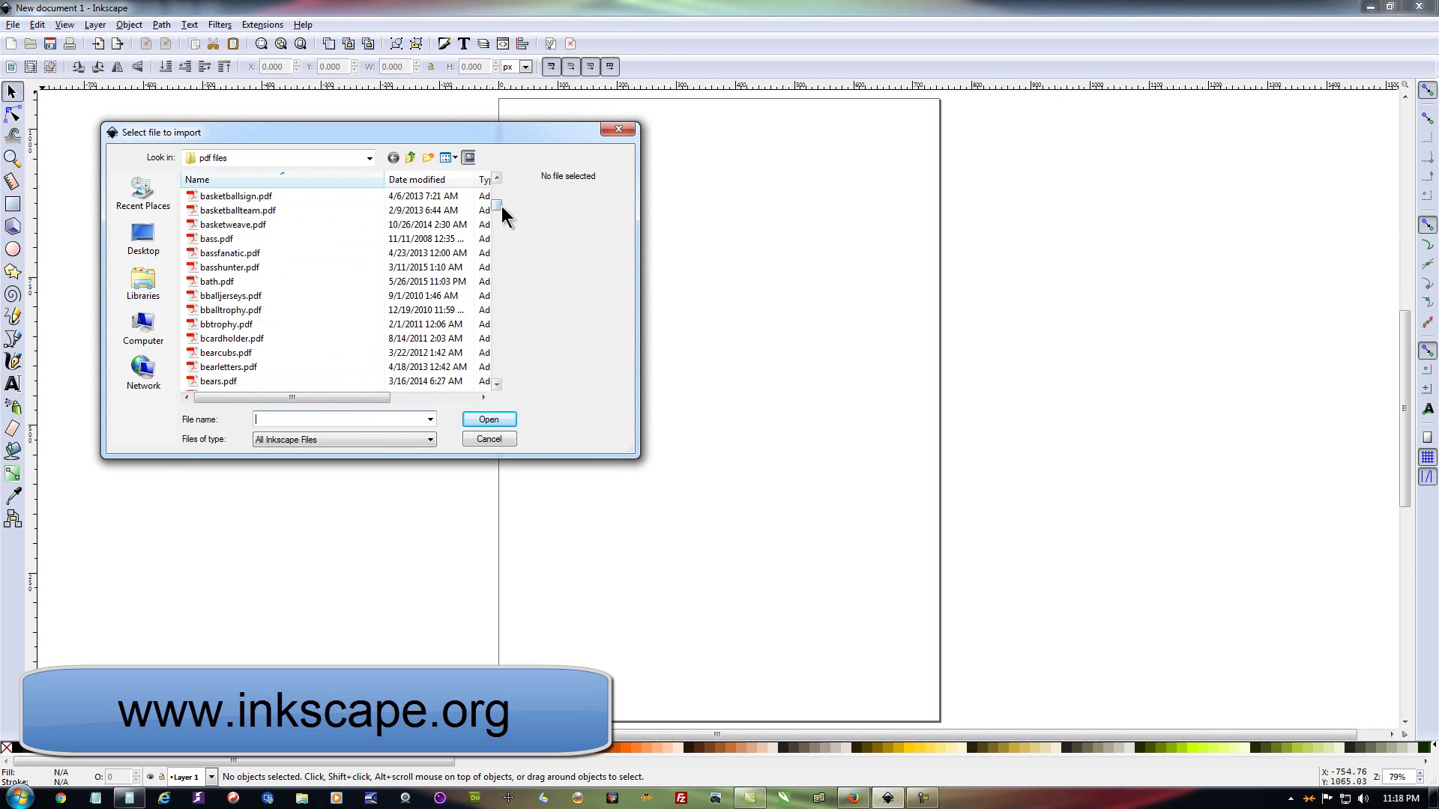
pyautogui.moveTo(499, 200); pyautogui.dragTo(501, 190)
pyautogui.click(496, 180)
pyautogui.click(495, 180)
pyautogui.click(496, 180)
pyautogui.scroll(4, 495, 179)
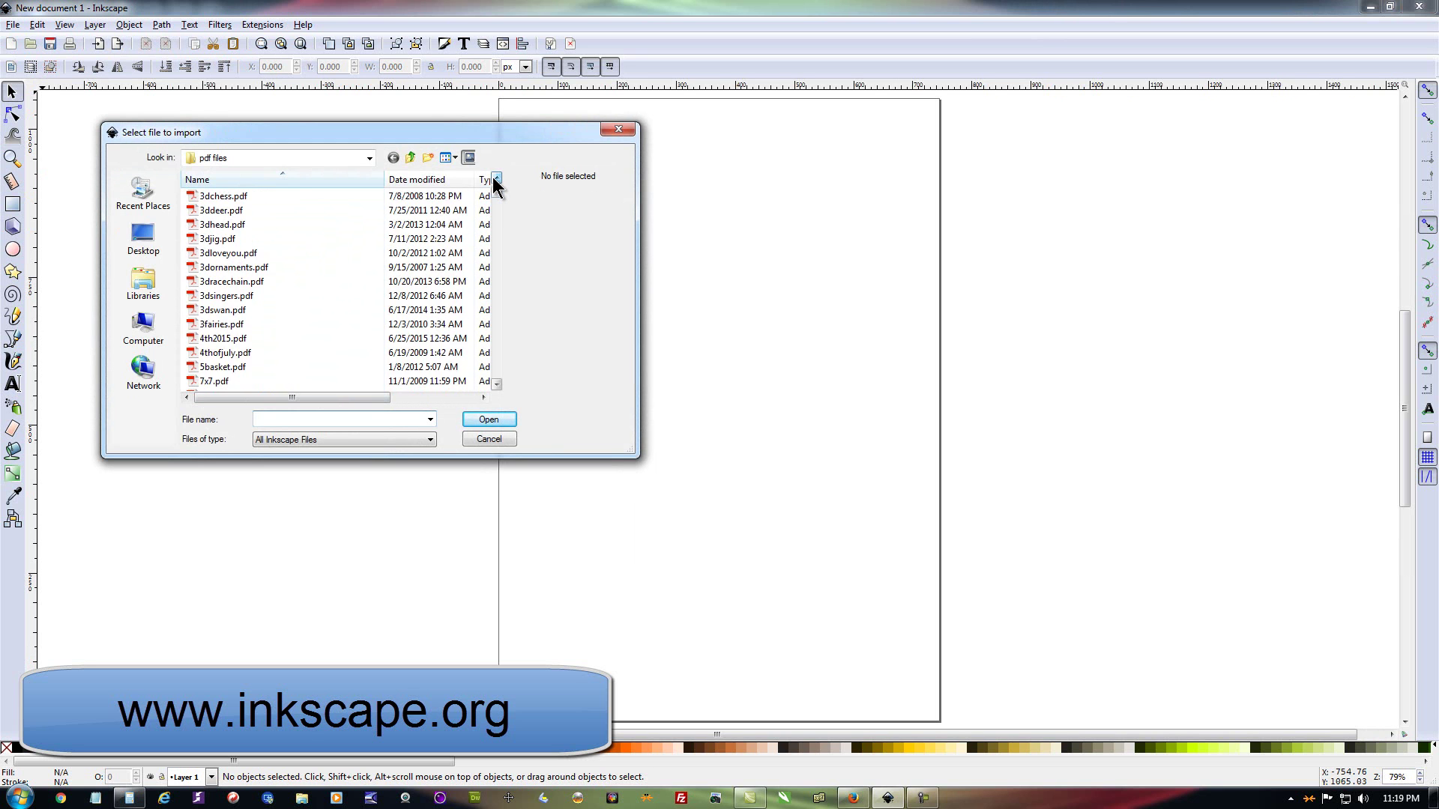
pyautogui.scroll(4, 495, 183)
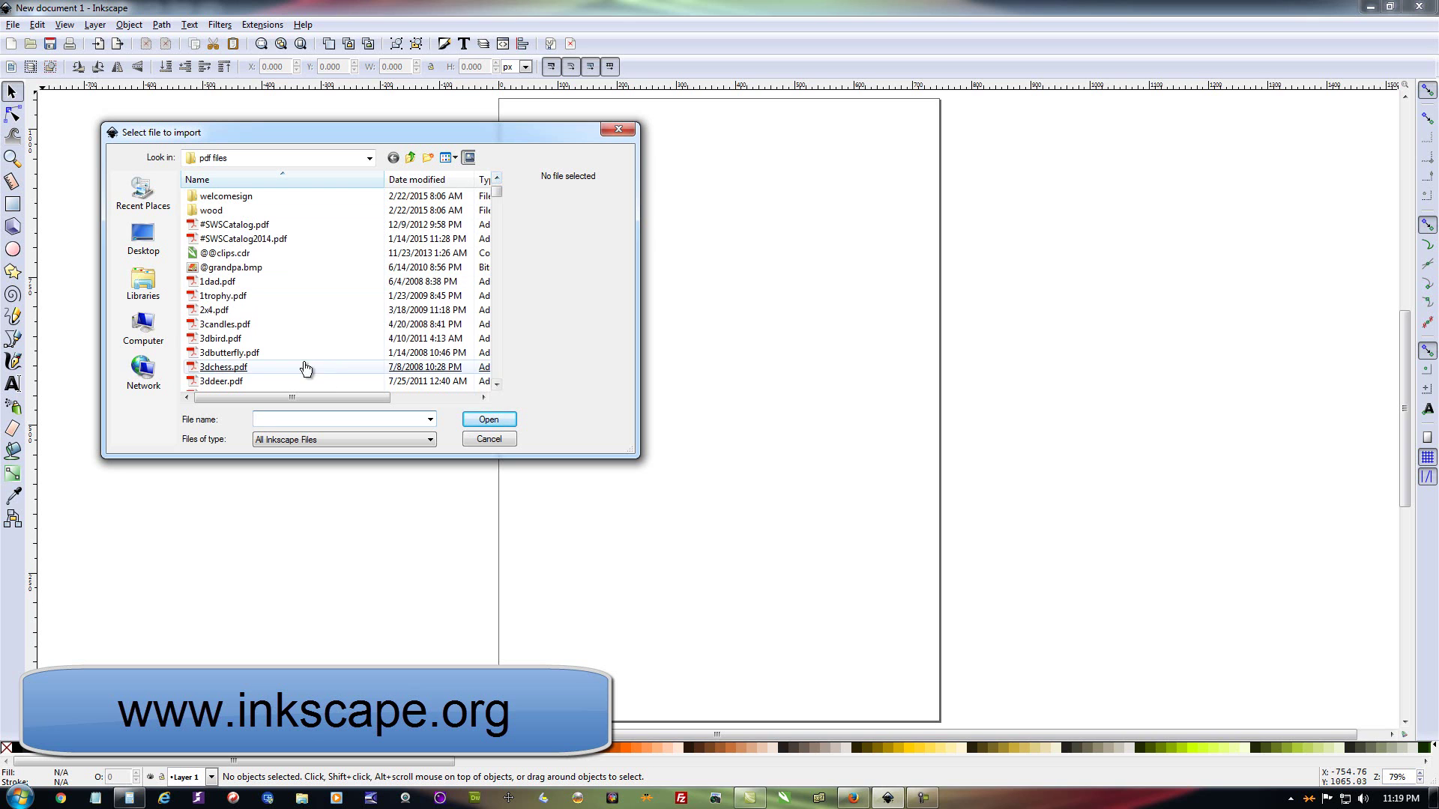
pyautogui.doubleClick(228, 324)
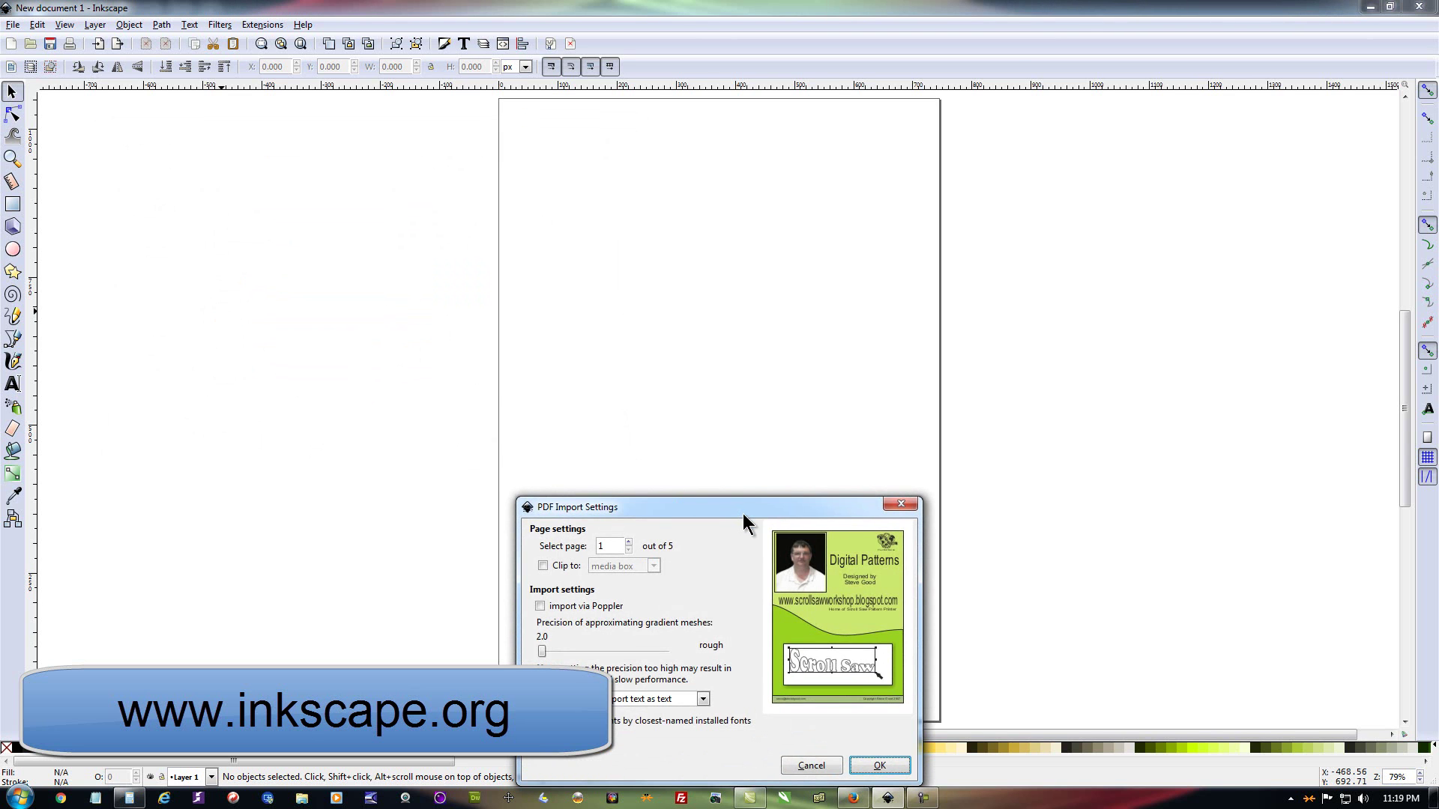
# Preview pages 2–5 of 2x4.pdf, then import page 4, the cut-out pattern
pyautogui.moveTo(745, 507); pyautogui.dragTo(514, 212)
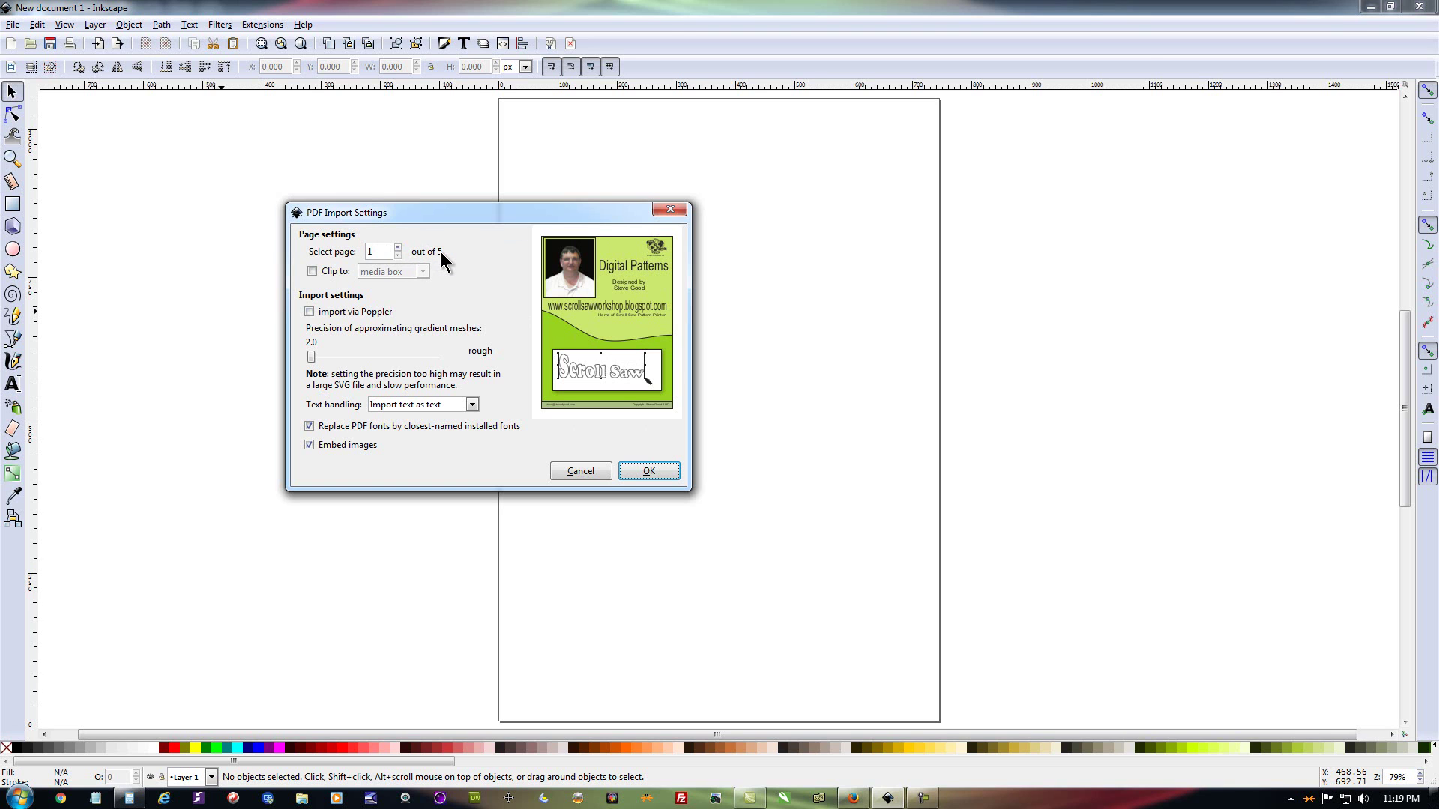
pyautogui.click(398, 248)
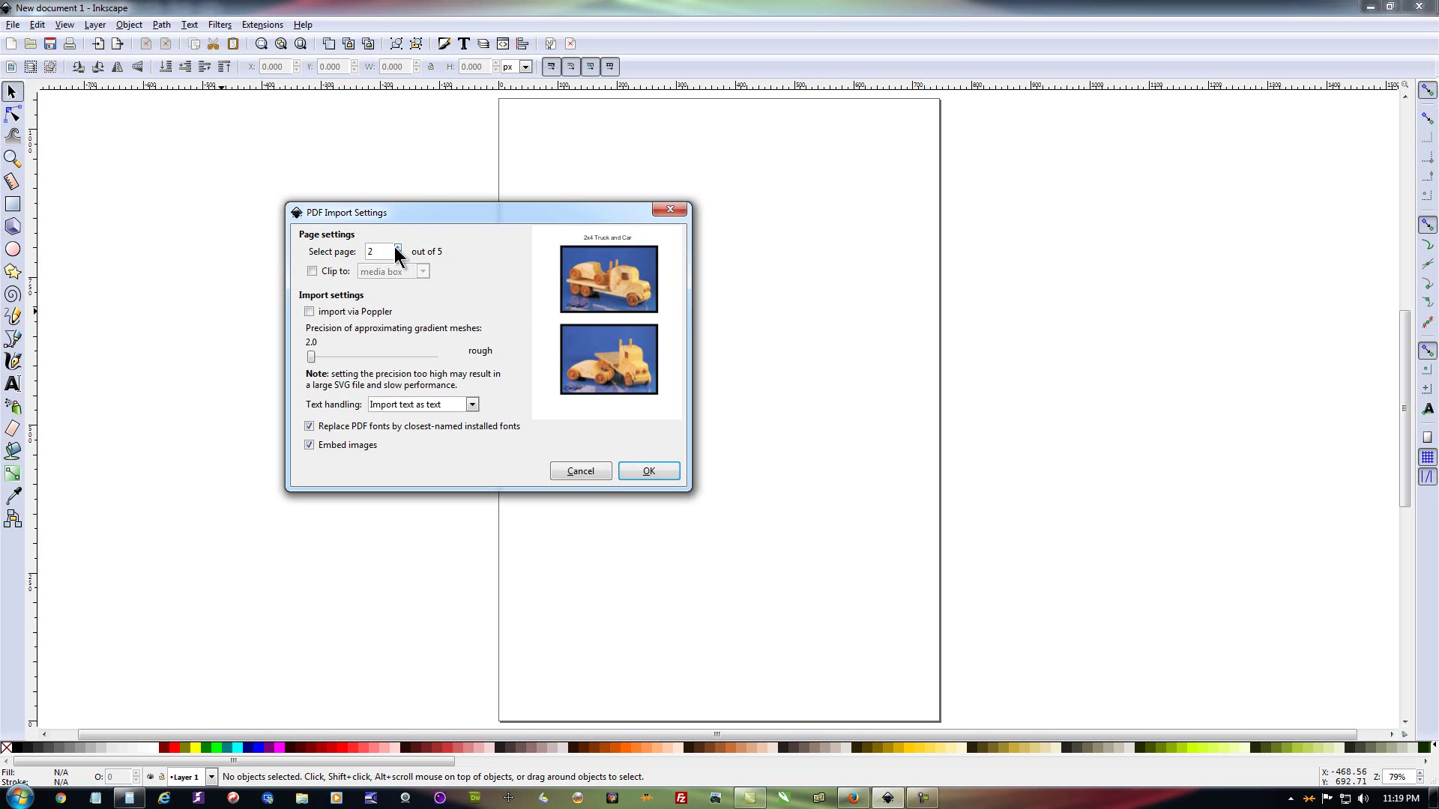
pyautogui.click(397, 247)
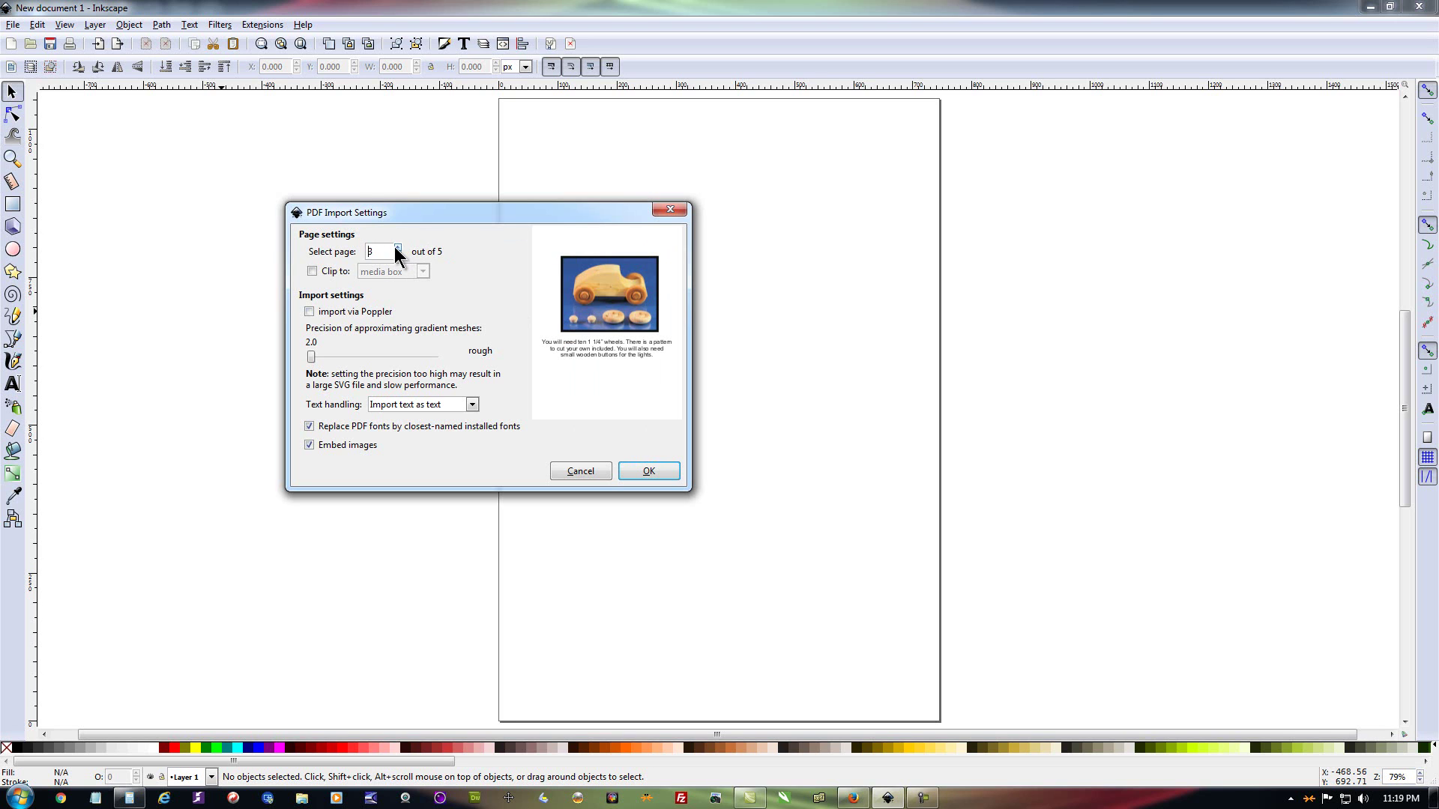
pyautogui.click(396, 247)
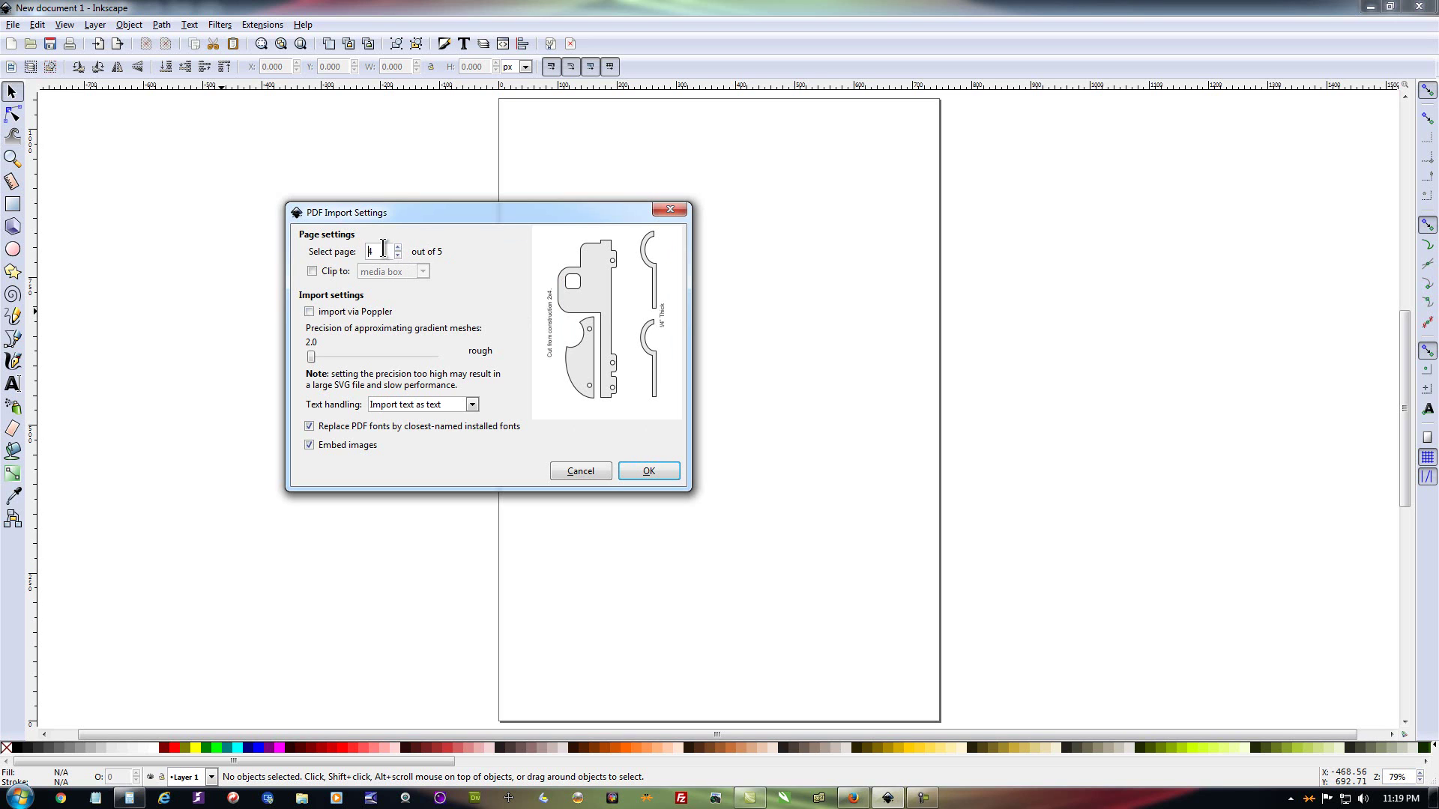
pyautogui.click(397, 248)
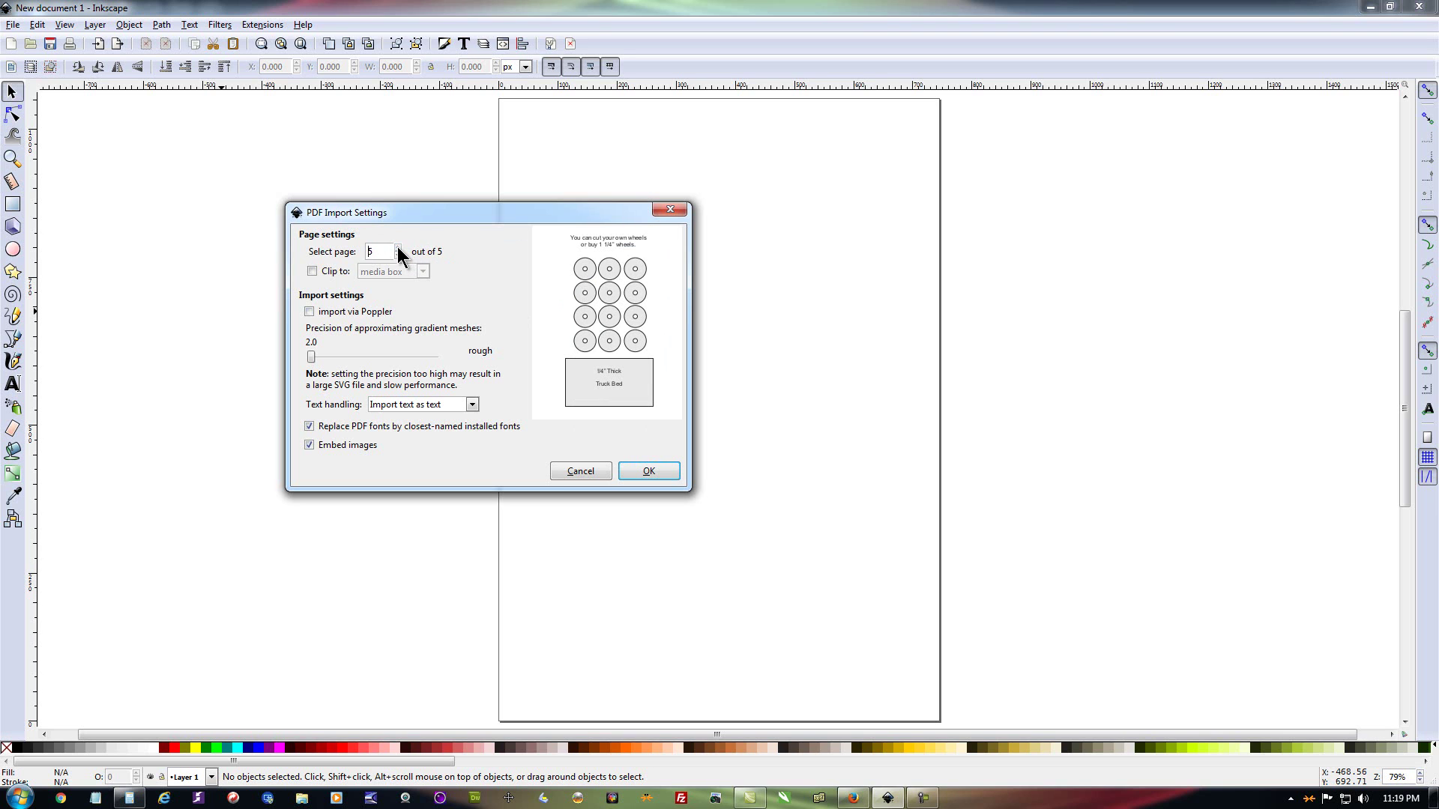
pyautogui.click(397, 256)
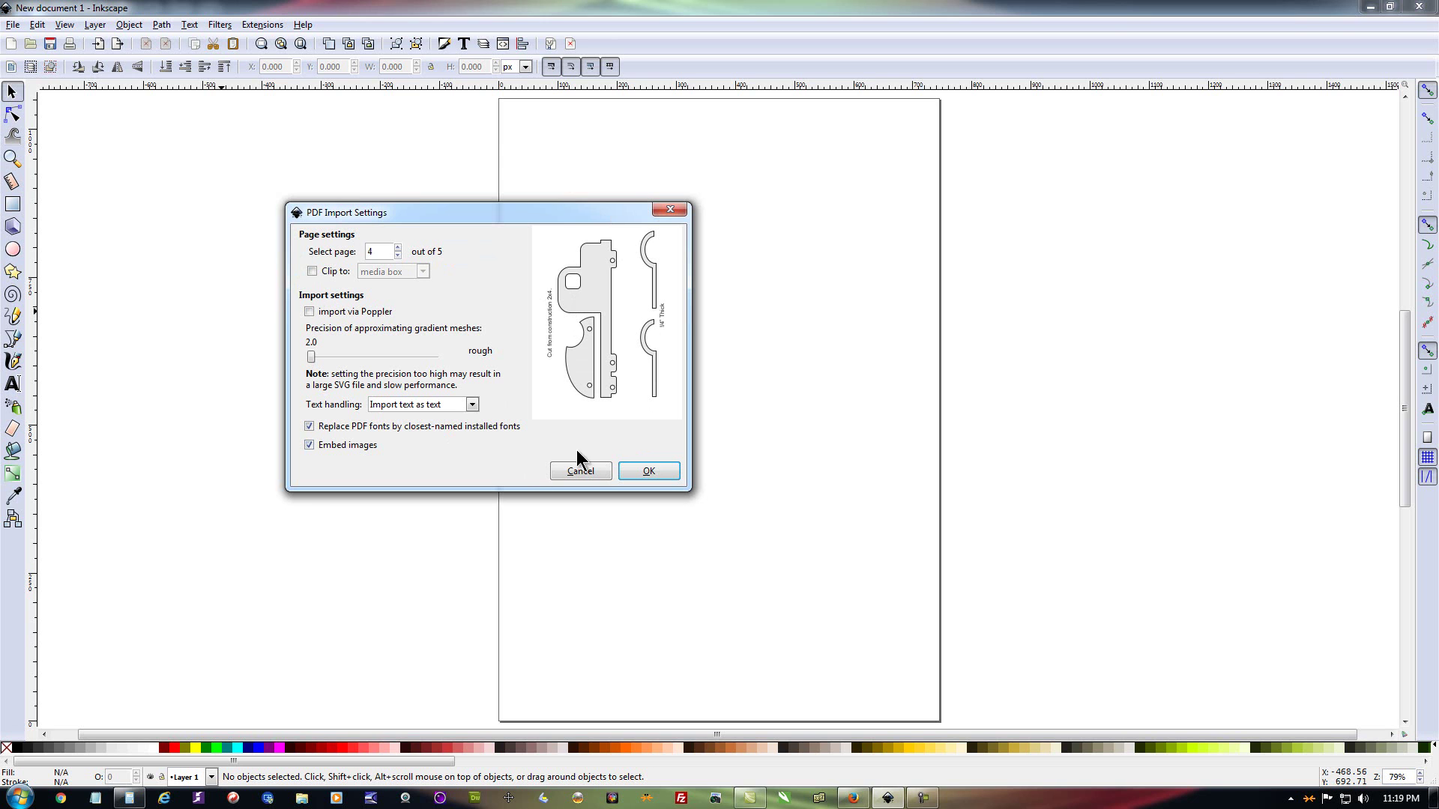
pyautogui.click(652, 471)
# Drag the imported 2x4 pattern group up and right inside the page border
pyautogui.moveTo(658, 447); pyautogui.dragTo(712, 371)
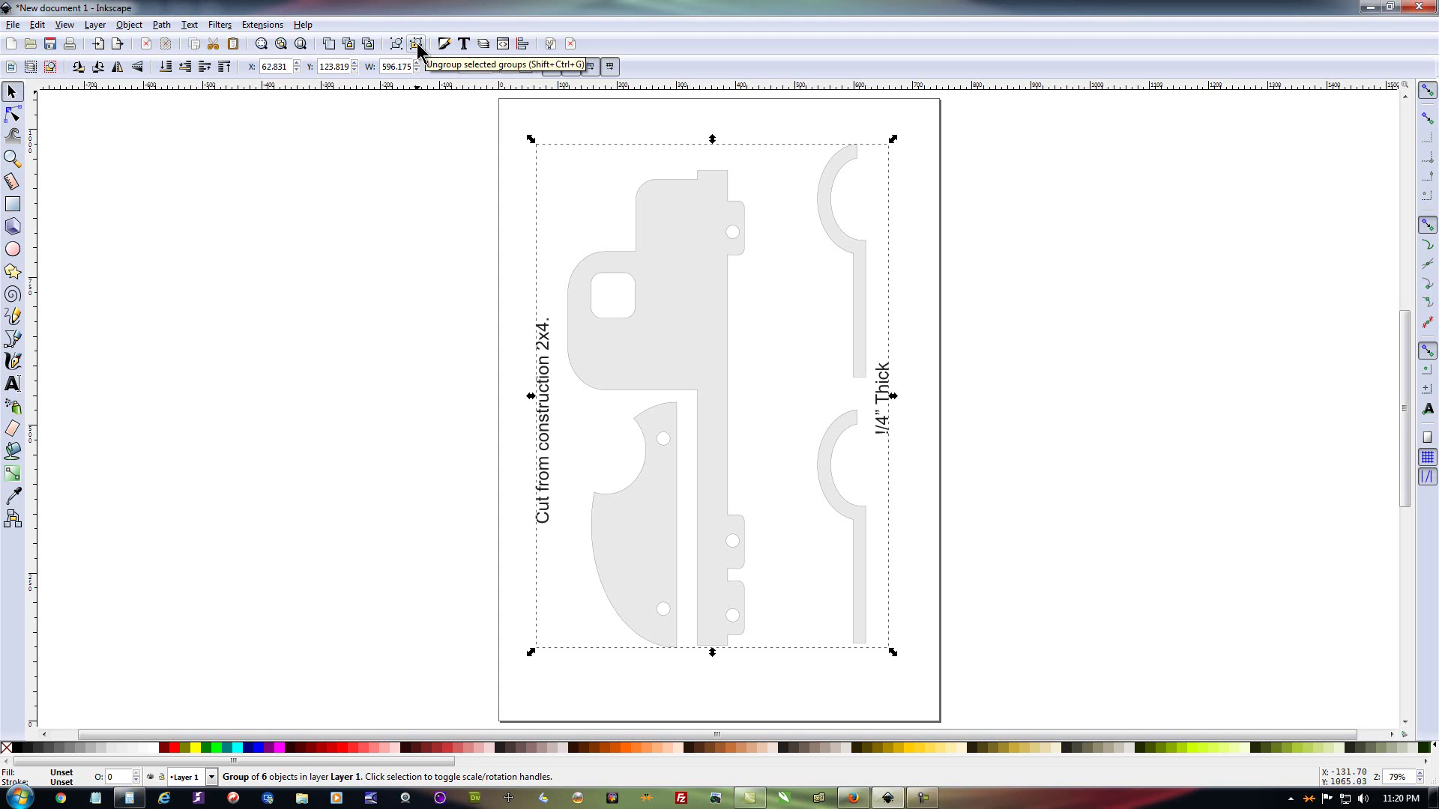
# Ungroup the pattern and select the body, upper arc, knife-shaped and lower arc pieces in turn
pyautogui.click(416, 43)
pyautogui.click(388, 299)
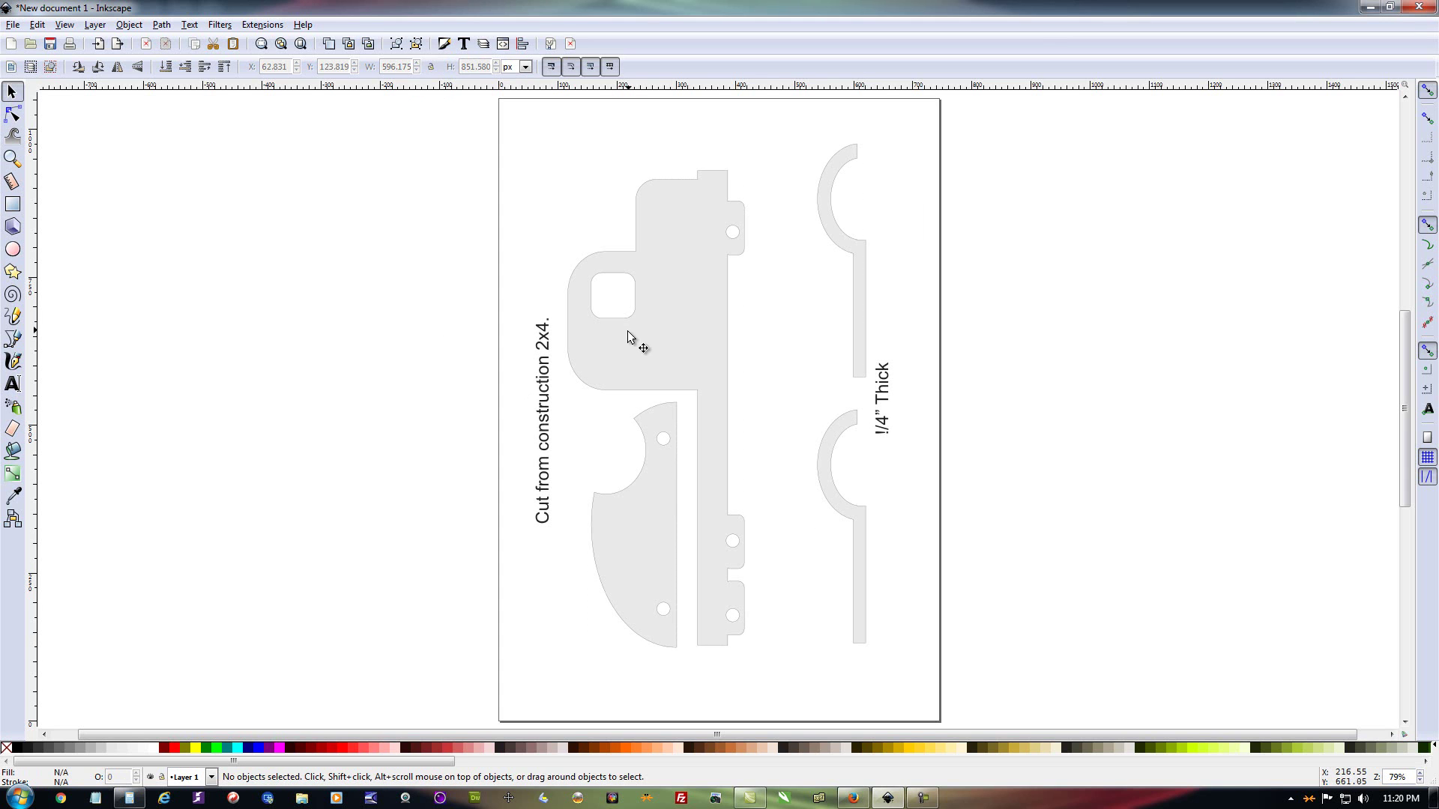
pyautogui.click(675, 341)
pyautogui.click(860, 300)
pyautogui.click(654, 553)
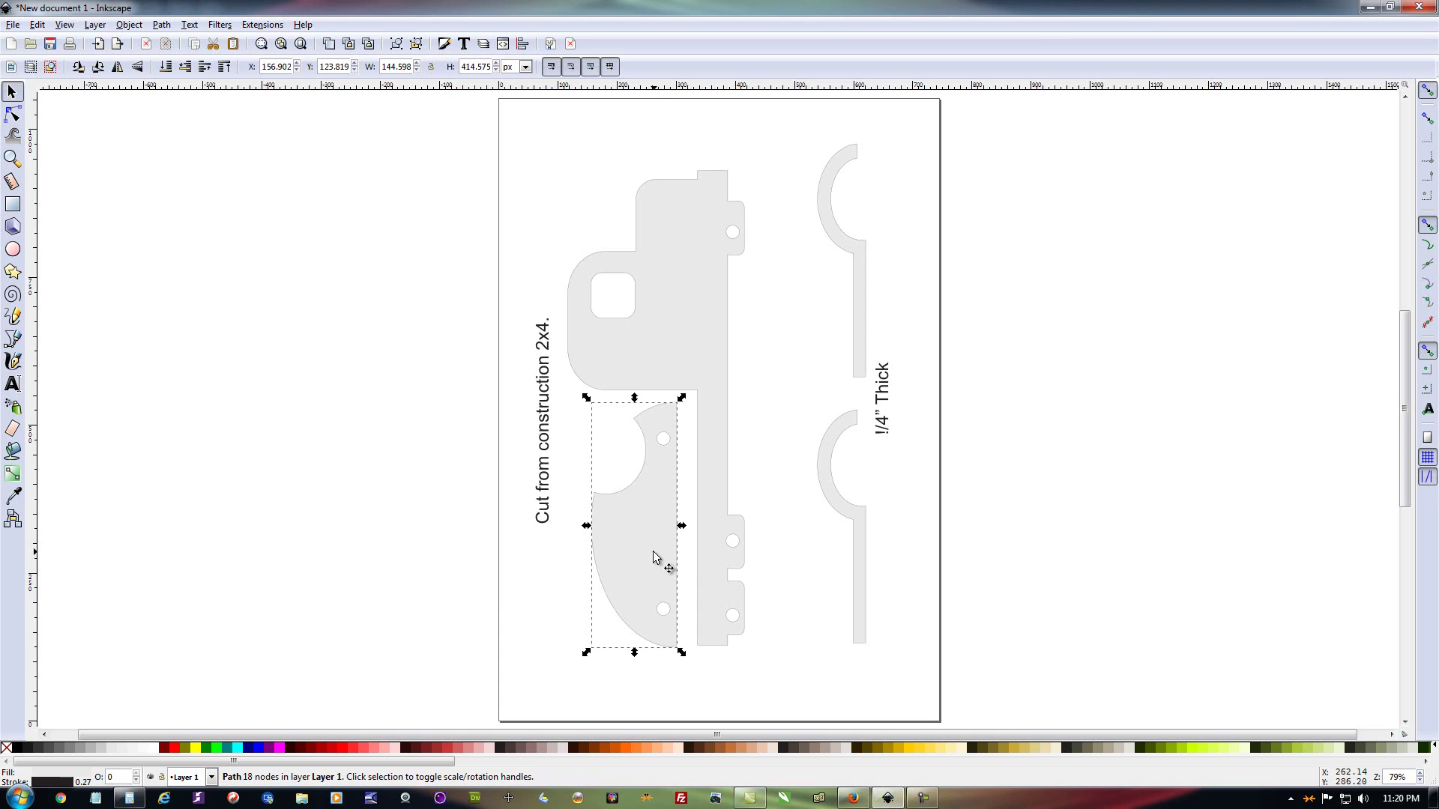
pyautogui.click(850, 509)
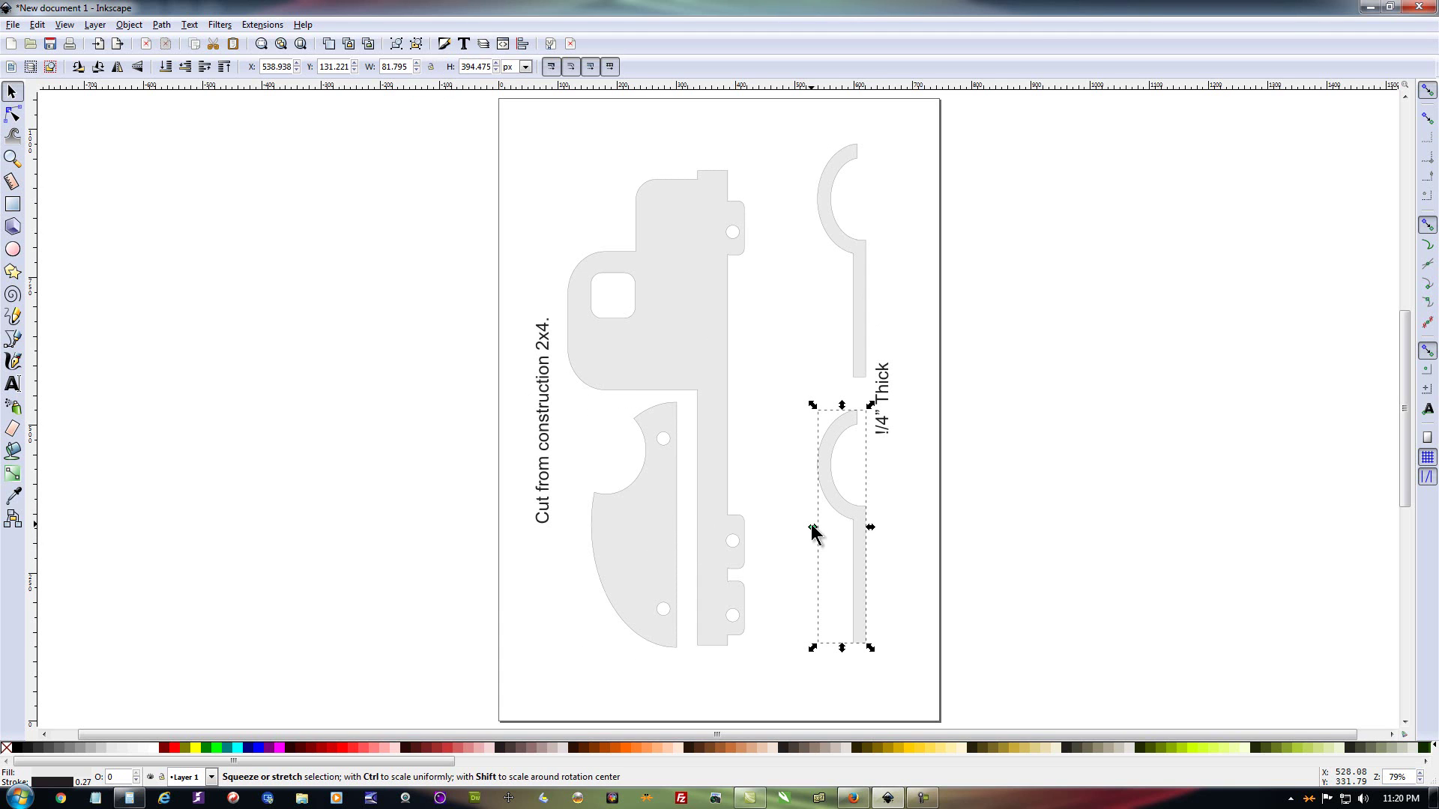
# Resize the lower arc piece by dragging its scale handles
pyautogui.moveTo(812, 527); pyautogui.dragTo(739, 527)
pyautogui.moveTo(740, 406); pyautogui.dragTo(560, 250)
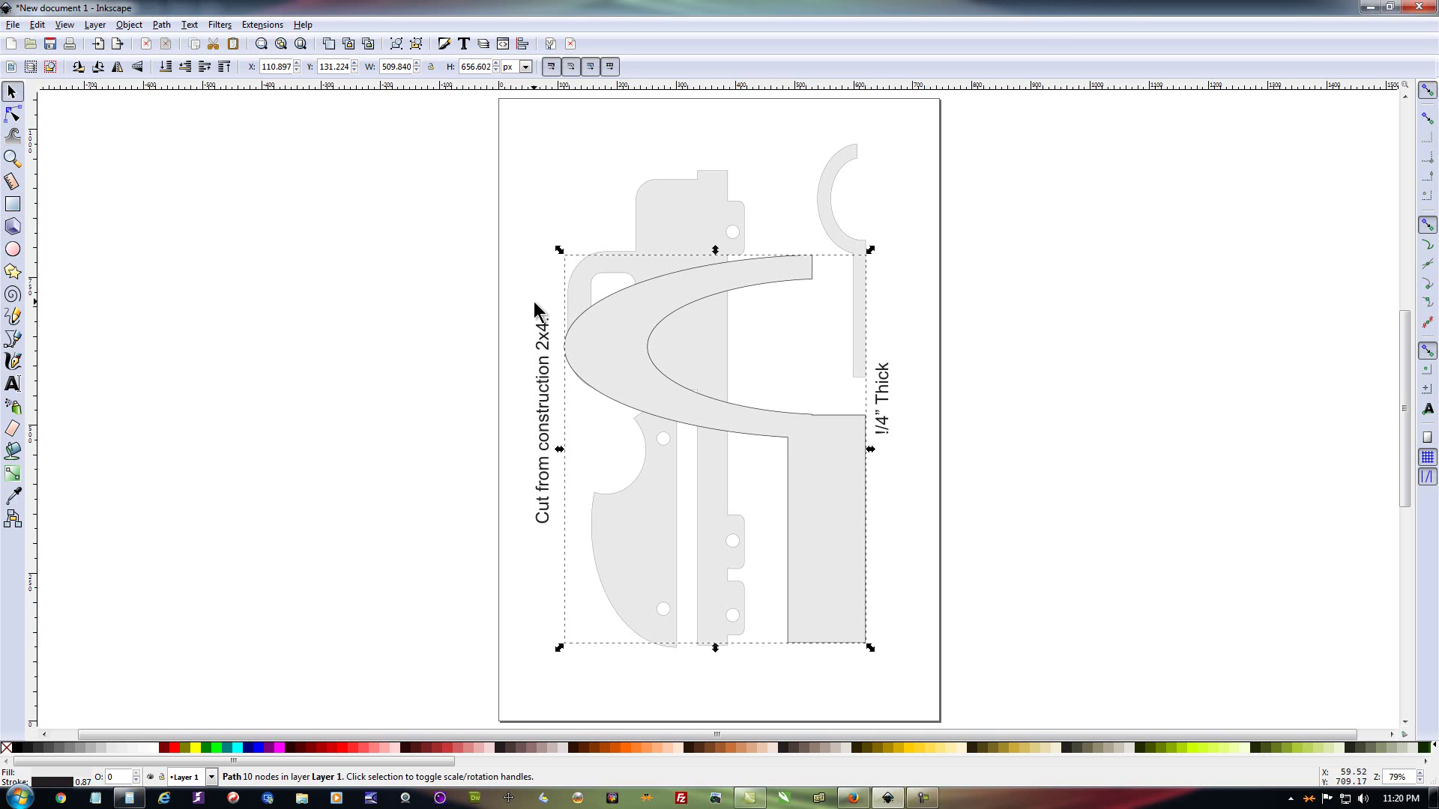
pyautogui.moveTo(559, 250); pyautogui.dragTo(786, 503)
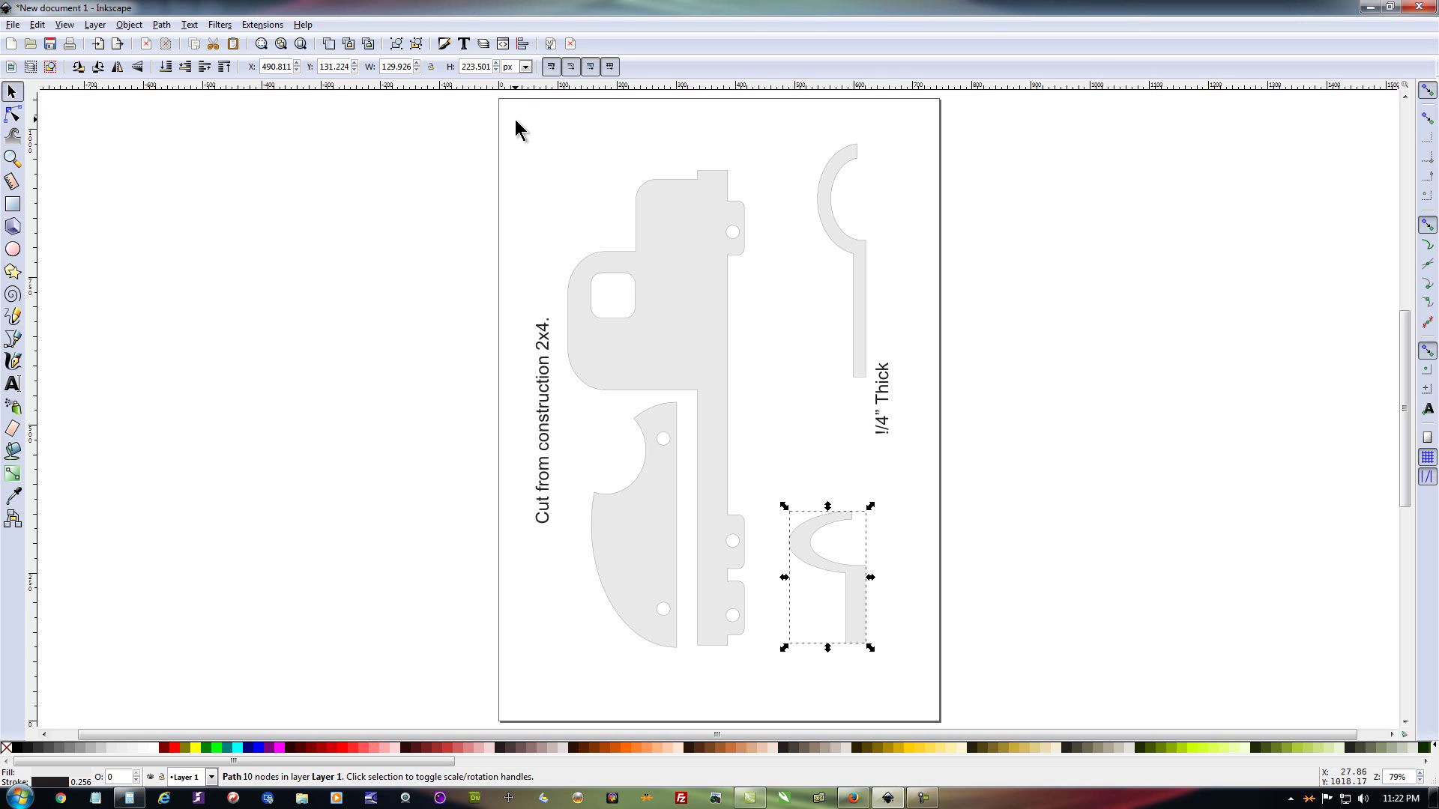
pyautogui.click(687, 351)
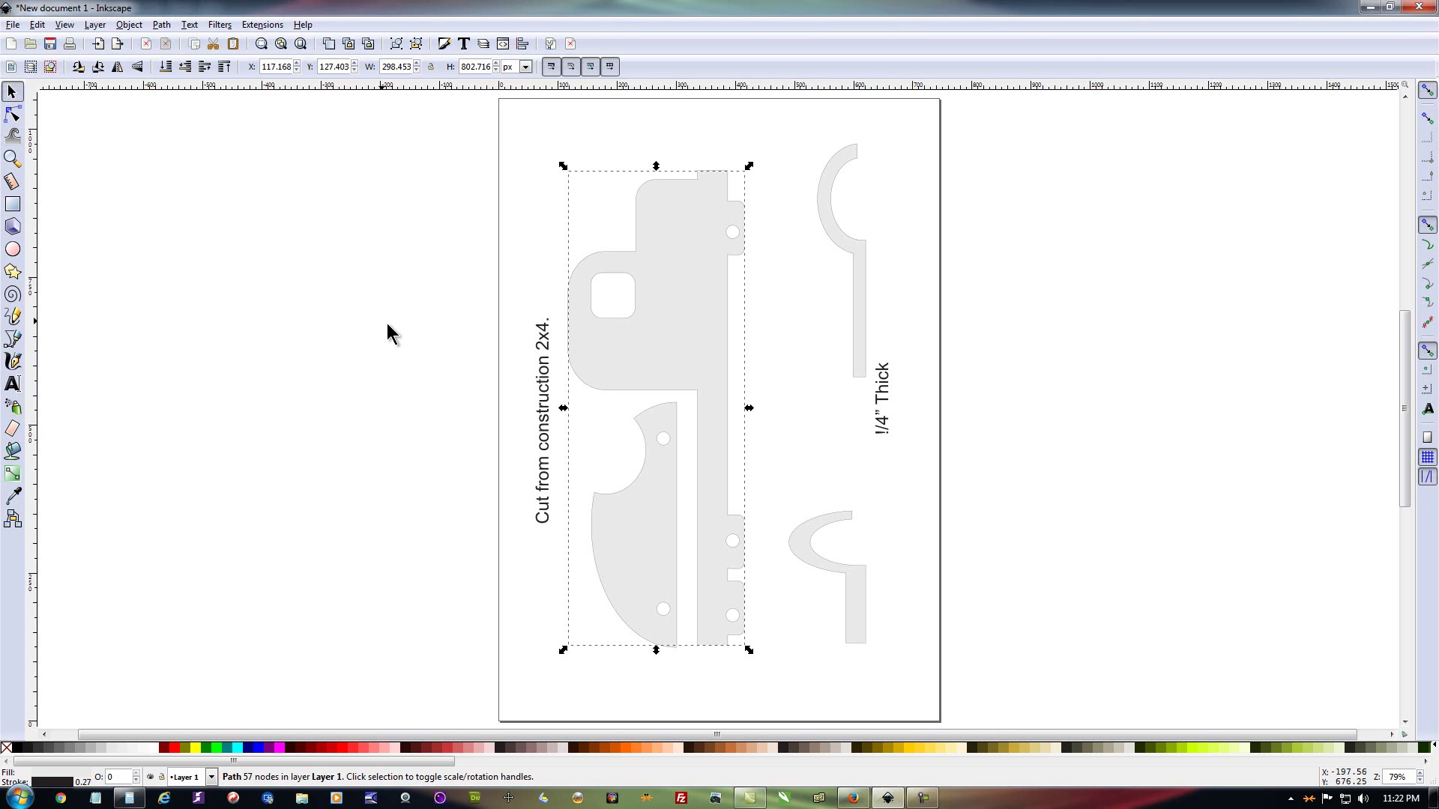
pyautogui.click(514, 124)
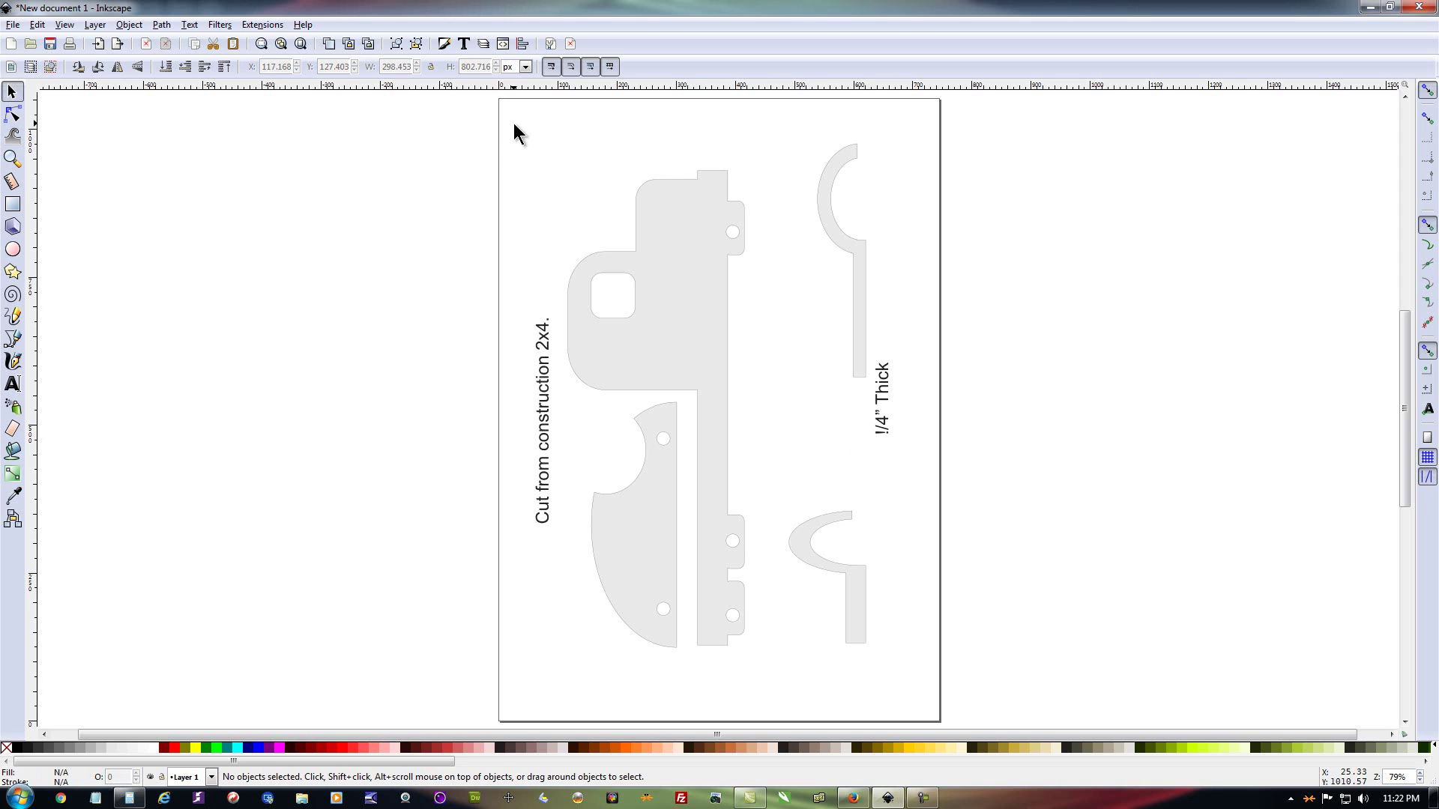